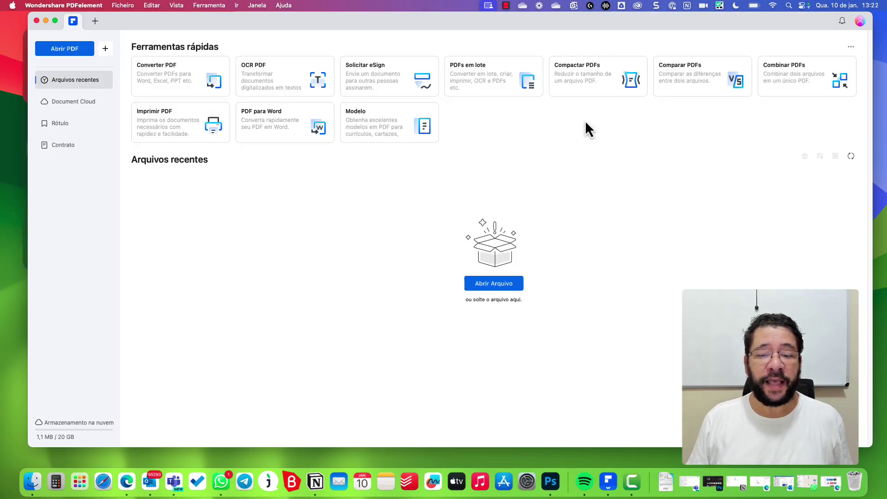
- Review the quick tools customization and apply it with all ten tools enabled
{"action": "mouse_move", "coordinate": [277, 26]}
{"action": "left_mouse_down"}
{"action": "mouse_move", "coordinate": [287, 42]}
{"action": "mouse_move", "coordinate": [279, 34]}
{"action": "left_mouse_up"}
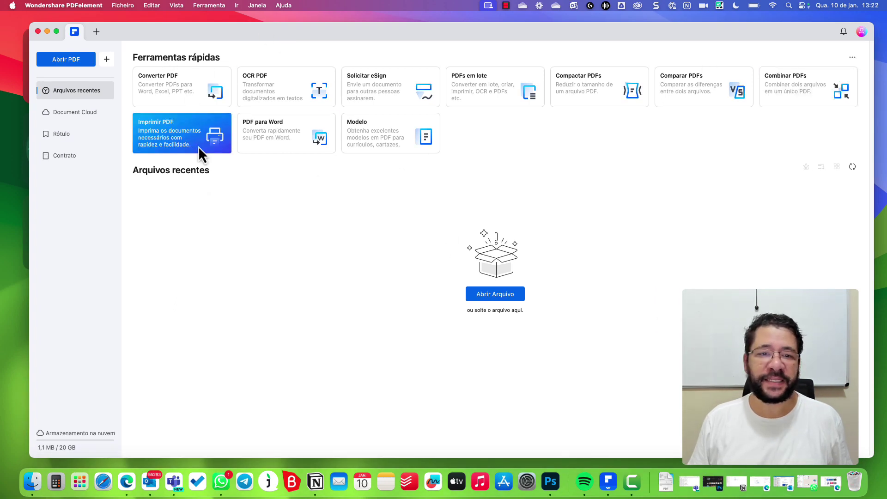
{"action": "left_click", "coordinate": [852, 60]}
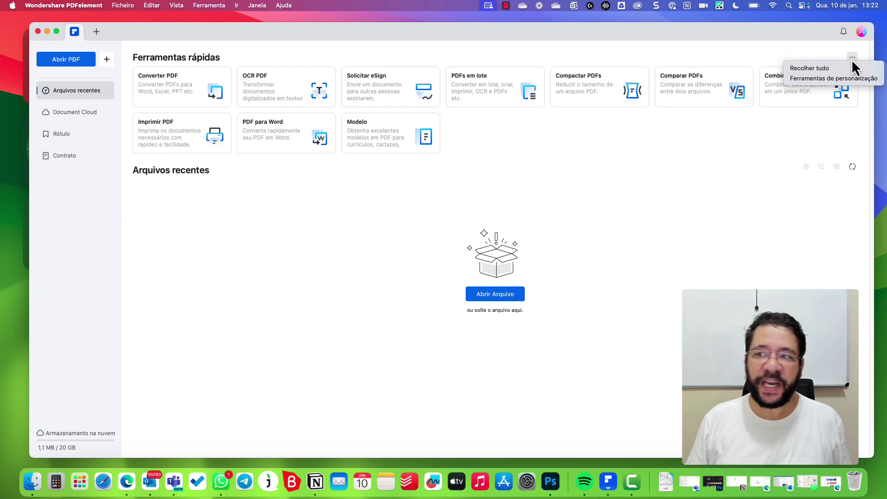
{"action": "left_click", "coordinate": [815, 79]}
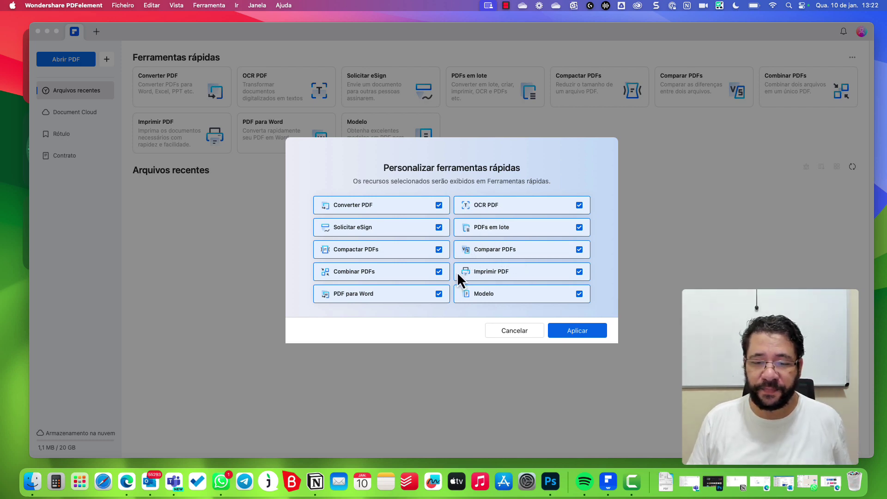
{"action": "left_click", "coordinate": [574, 334]}
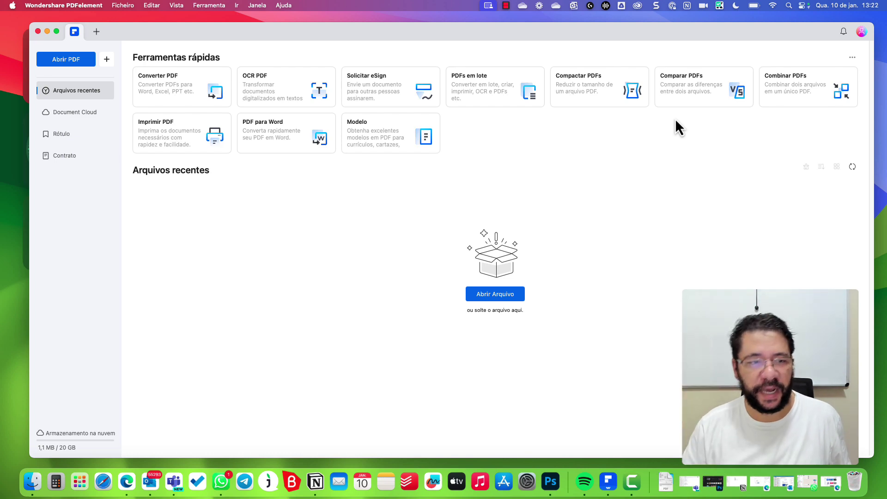
- Minimize the PDF editor and bring up the paid Notion Labs invoice page in Microsoft Edge
{"action": "left_click", "coordinate": [47, 31]}
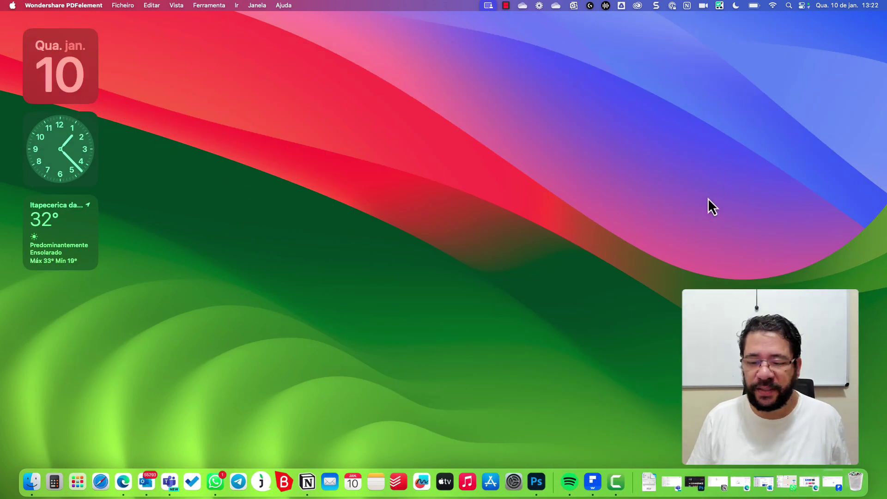
{"action": "left_click", "coordinate": [708, 198]}
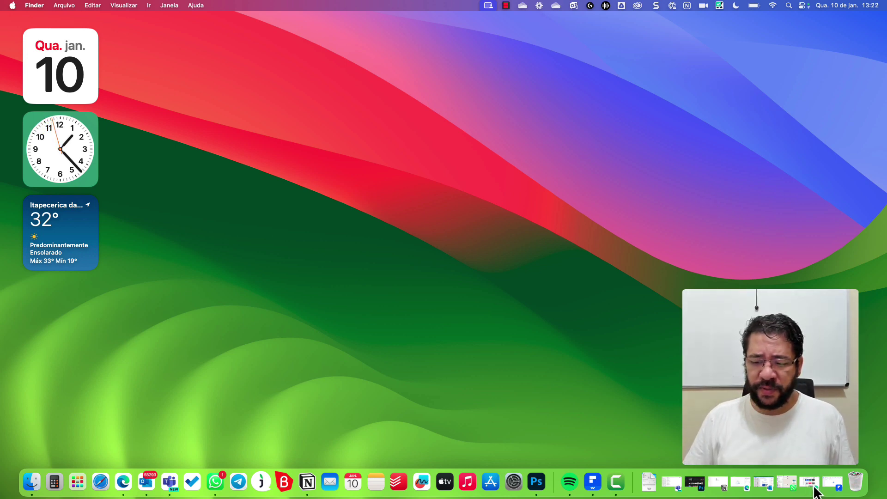
{"action": "left_click", "coordinate": [744, 489]}
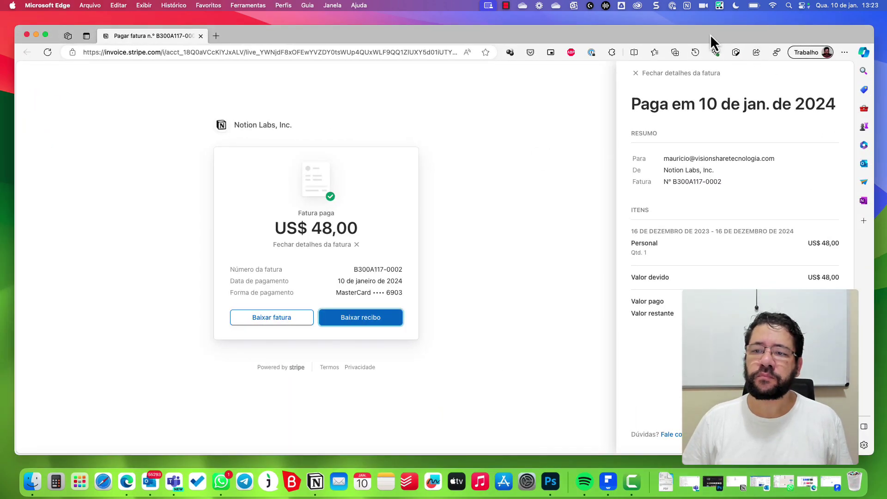
{"action": "left_click_drag", "start_coordinate": [710, 34], "coordinate": [711, 35]}
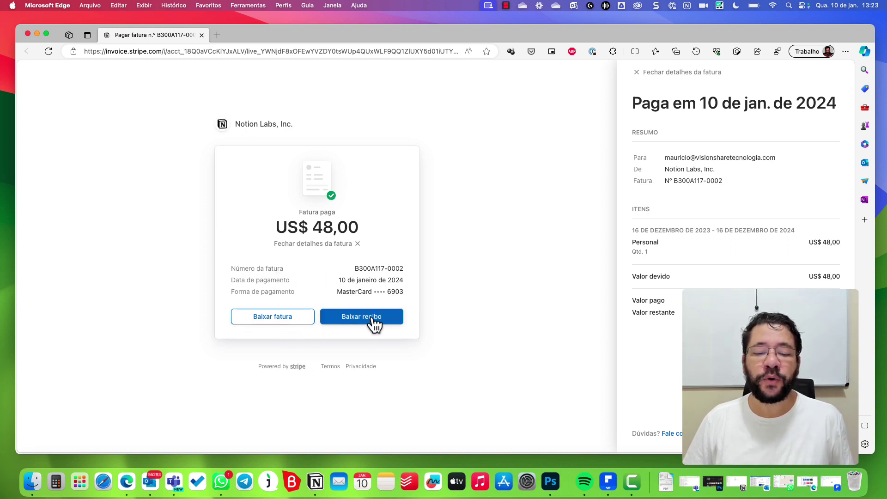
{"action": "left_click", "coordinate": [356, 322]}
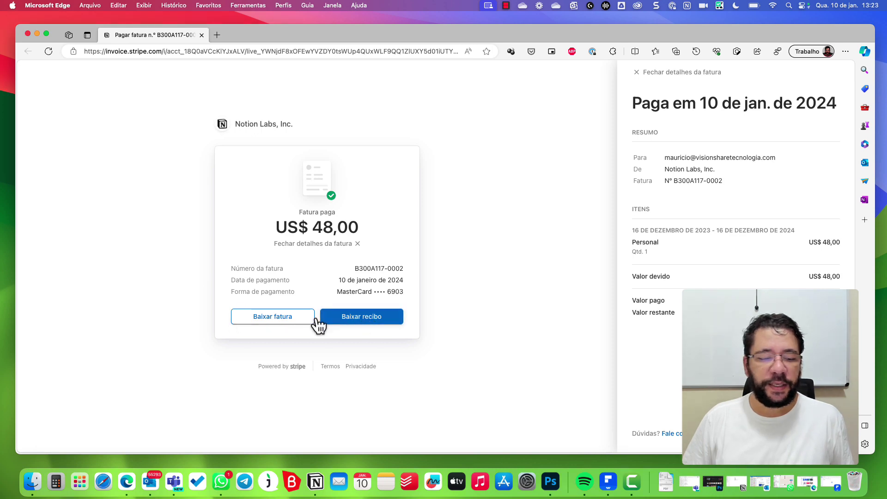
- Show the Downloads folder in Finder and minimize the browser window behind it
{"action": "left_click", "coordinate": [35, 491]}
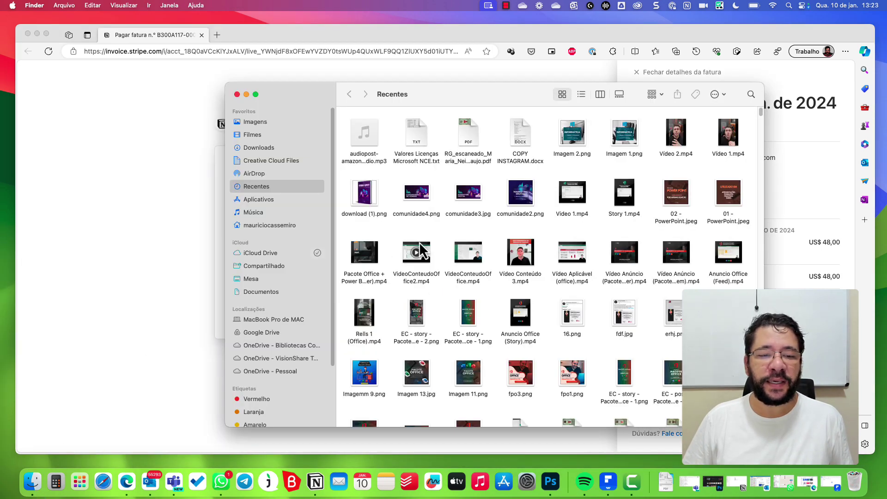
{"action": "left_click", "coordinate": [257, 151]}
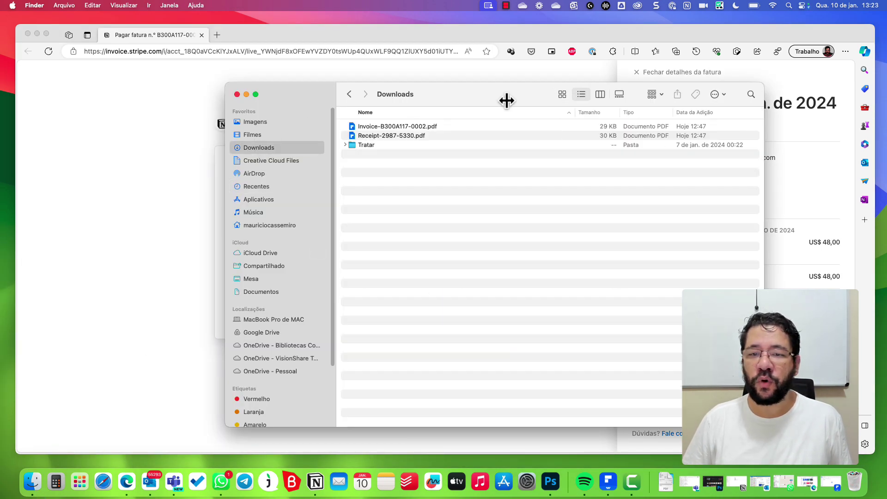
{"action": "left_click_drag", "start_coordinate": [495, 97], "coordinate": [424, 103]}
{"action": "left_click", "coordinate": [37, 34]}
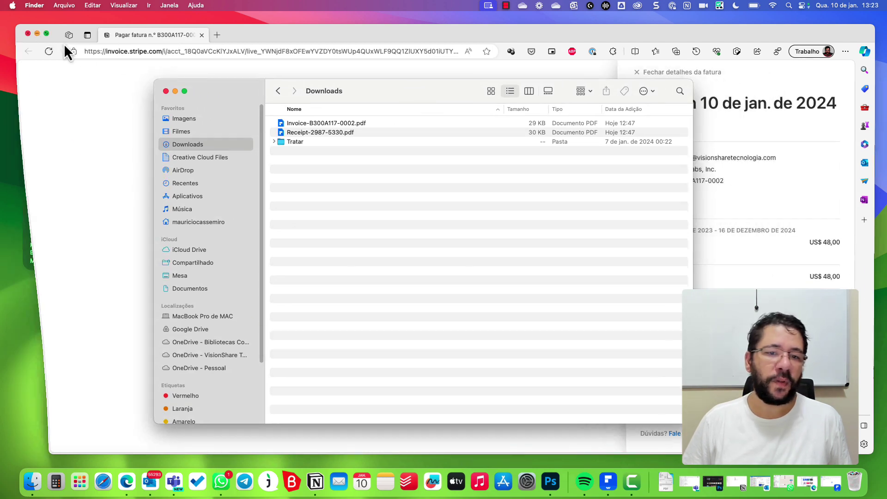
- Open the invoice PDF from Downloads, look through it to the end and close it, returning to the folder
{"action": "left_click", "coordinate": [324, 125]}
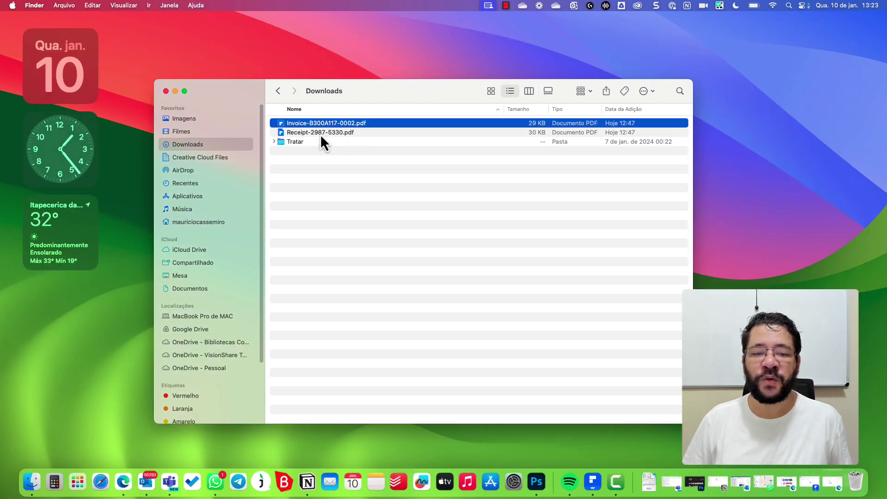
{"action": "left_click", "coordinate": [321, 134]}
{"action": "key", "text": "Up"}
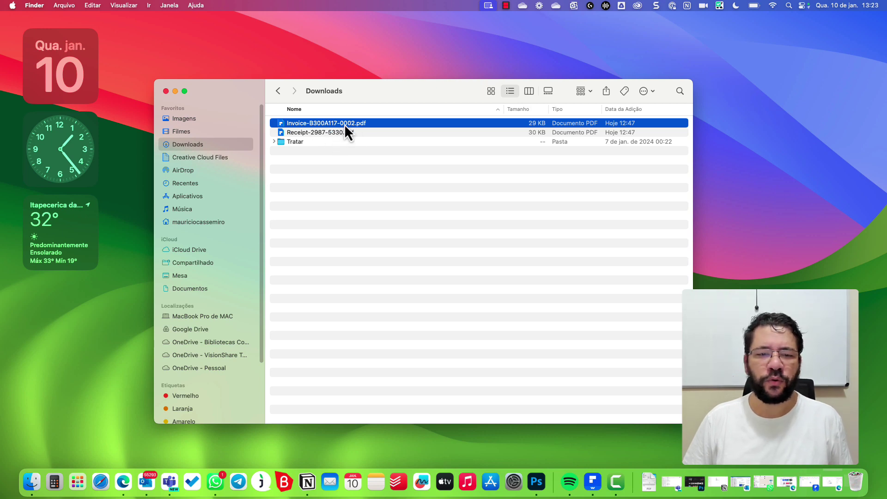
{"action": "double_click", "coordinate": [344, 124]}
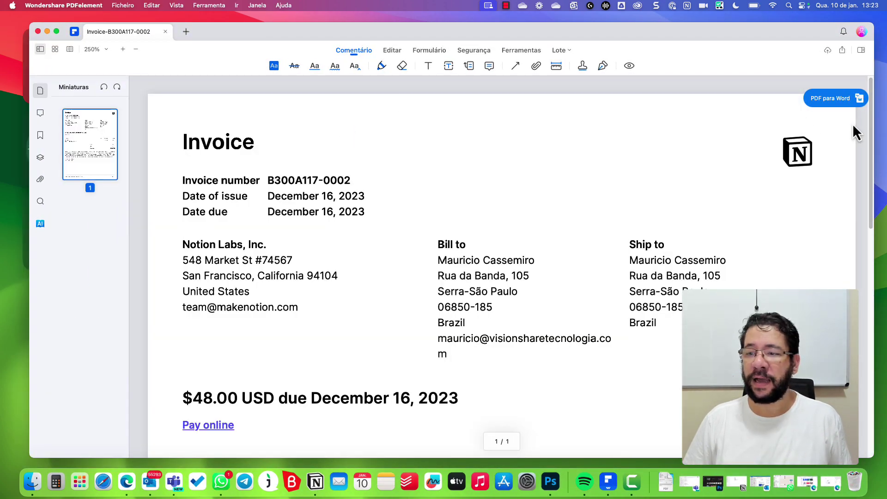
{"action": "left_click_drag", "start_coordinate": [875, 121], "coordinate": [873, 344]}
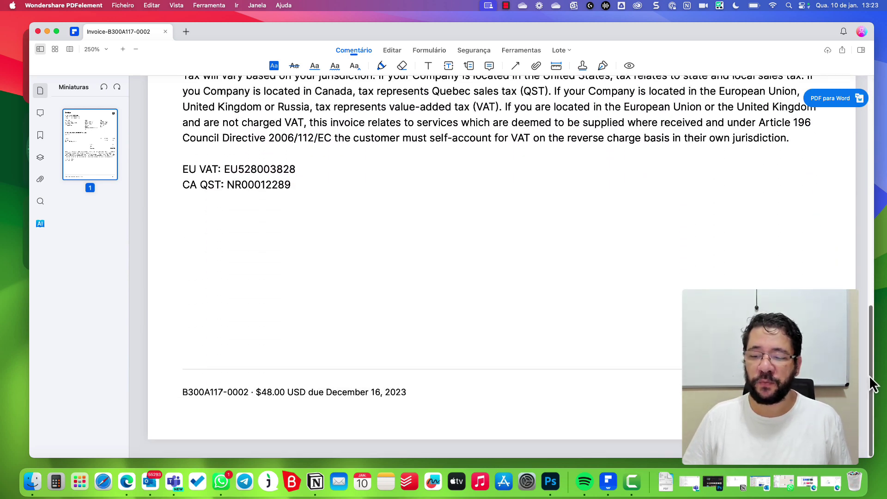
{"action": "left_click_drag", "start_coordinate": [873, 382], "coordinate": [196, 44]}
{"action": "left_click", "coordinate": [165, 31]}
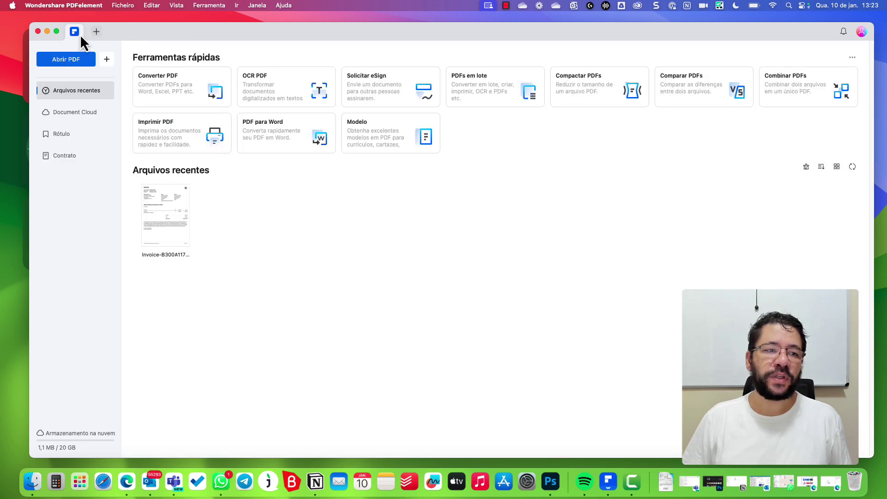
{"action": "left_click", "coordinate": [47, 31]}
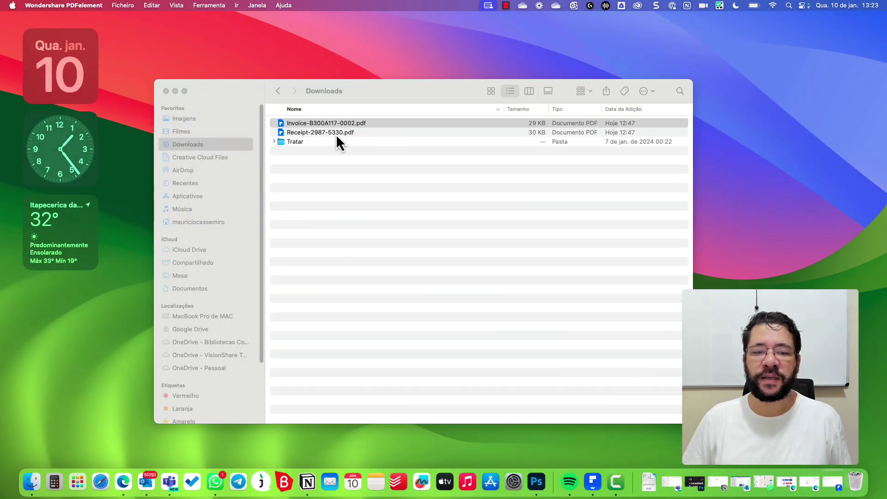
- Open the receipt PDF from Downloads, look through it to the end and close it, returning to the folder
{"action": "left_click", "coordinate": [344, 133]}
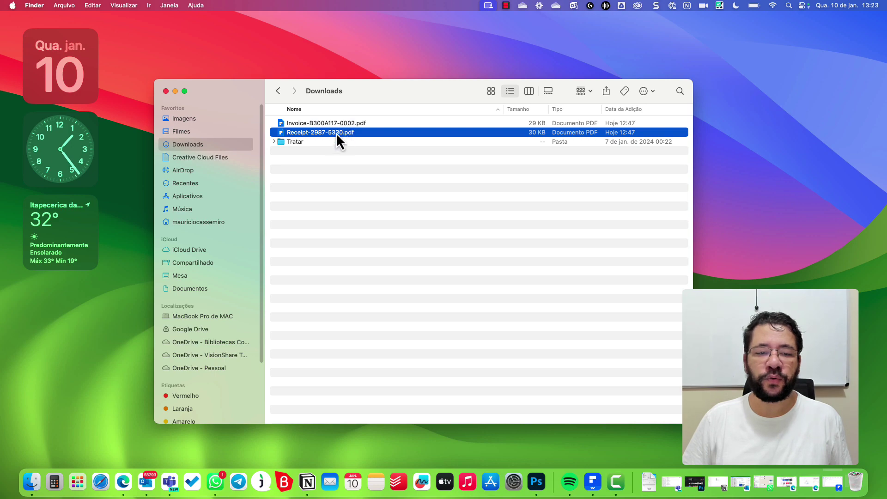
{"action": "double_click", "coordinate": [326, 134]}
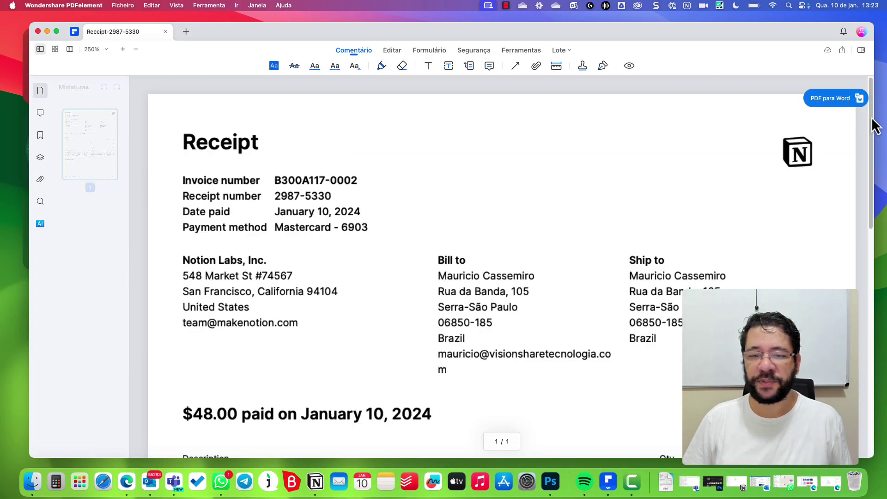
{"action": "left_click_drag", "start_coordinate": [870, 123], "coordinate": [859, 382]}
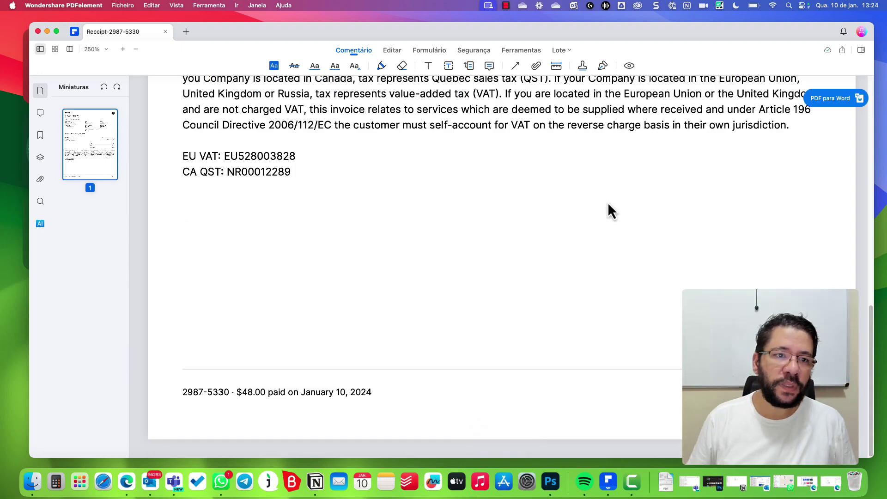
{"action": "left_click", "coordinate": [165, 32]}
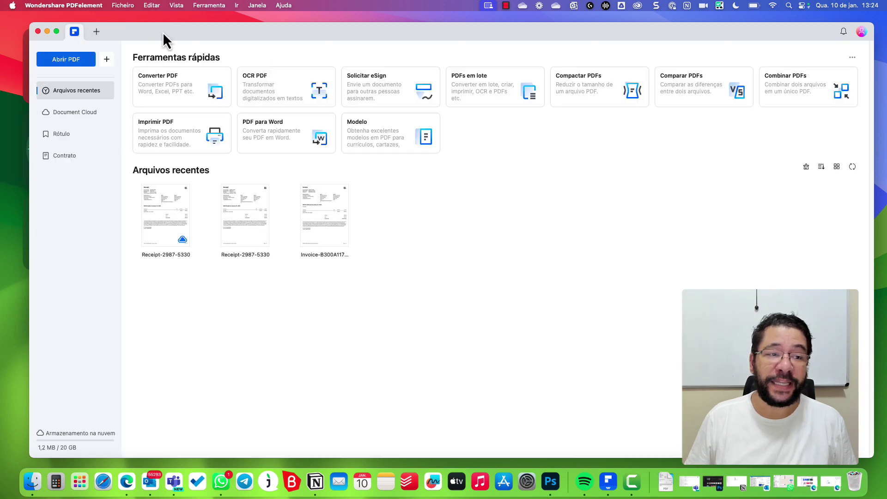
{"action": "left_click", "coordinate": [48, 31]}
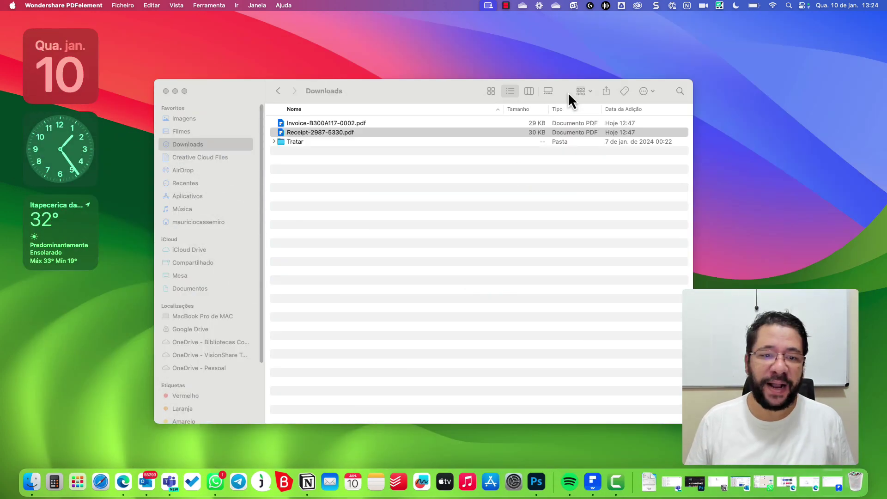
{"action": "left_click_drag", "start_coordinate": [445, 92], "coordinate": [475, 94]}
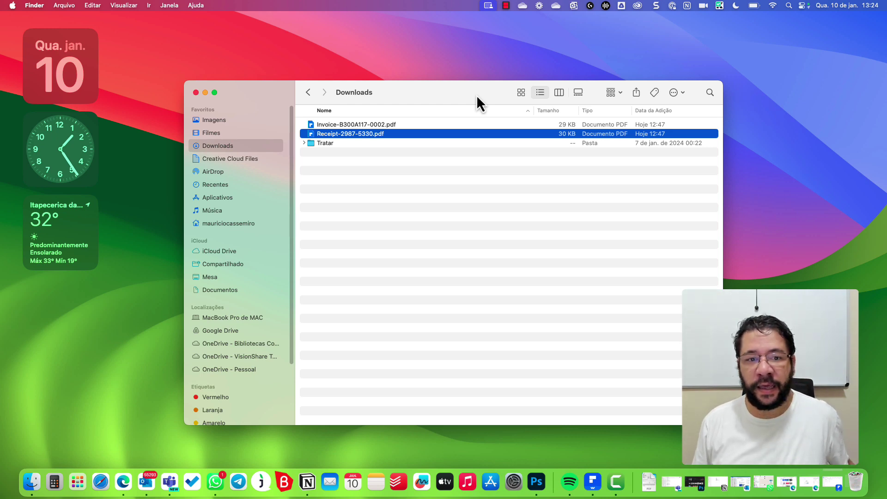
{"action": "left_click", "coordinate": [408, 127]}
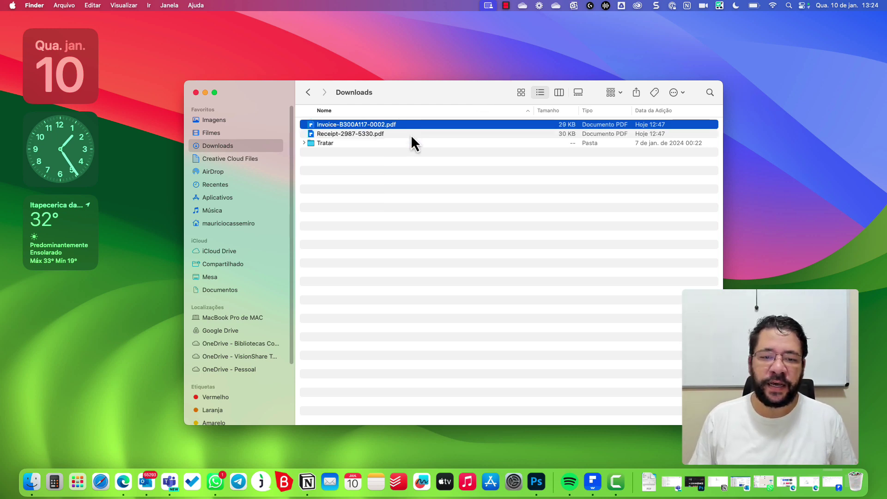
{"action": "left_click", "coordinate": [411, 135]}
{"action": "left_click", "coordinate": [412, 126]}
{"action": "left_click", "coordinate": [415, 136]}
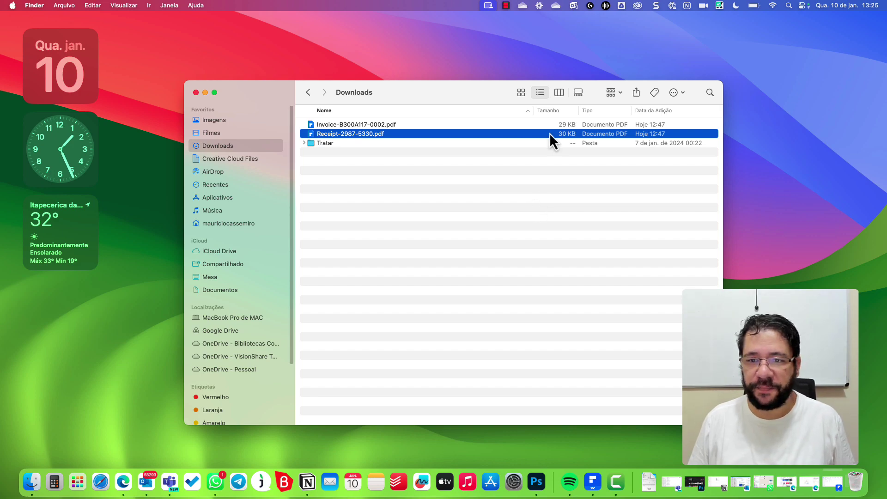
- Minimize the Finder window, switch back to Wondershare PDFelement and clear its recent files list
{"action": "left_click", "coordinate": [205, 93]}
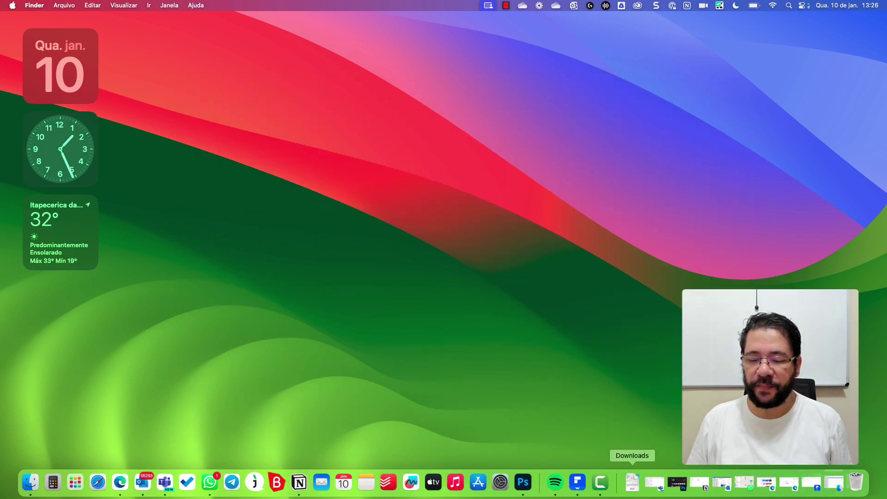
{"action": "left_click", "coordinate": [592, 482]}
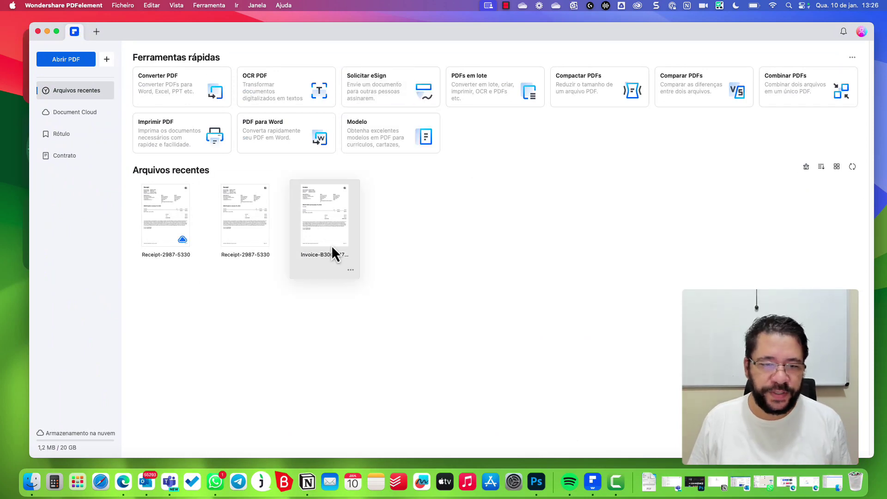
{"action": "left_click", "coordinate": [806, 166]}
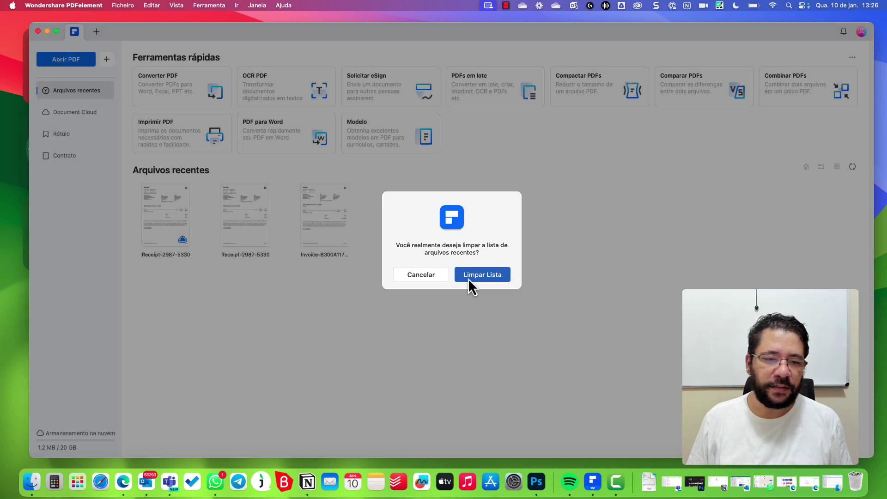
{"action": "left_click", "coordinate": [469, 277]}
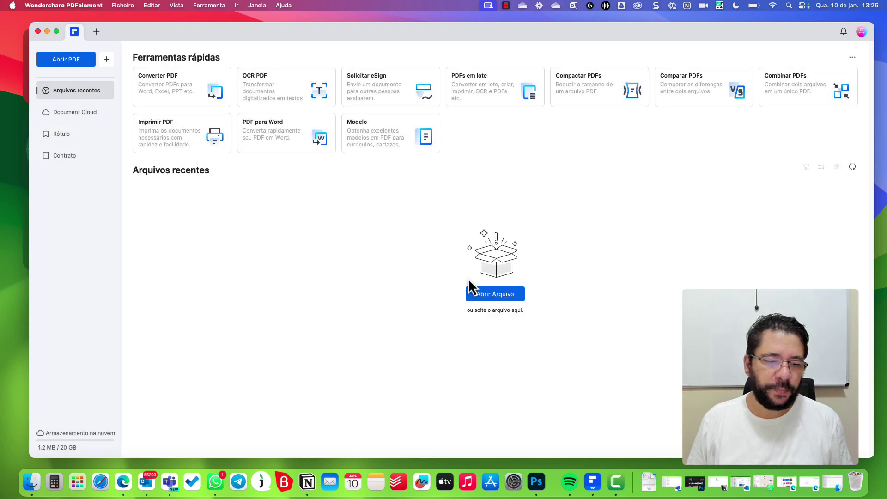
- Open the invoice PDF from the Downloads folder and display the text, image and link editing tools
{"action": "left_click", "coordinate": [481, 293]}
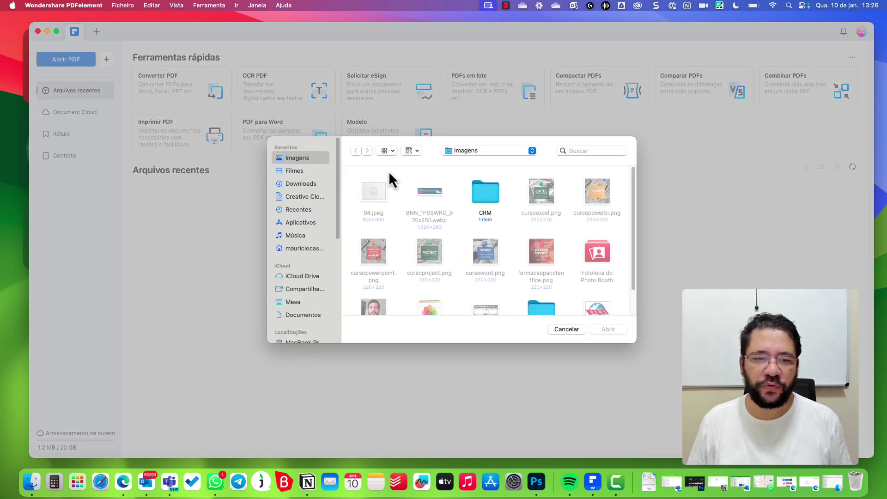
{"action": "left_click", "coordinate": [296, 183]}
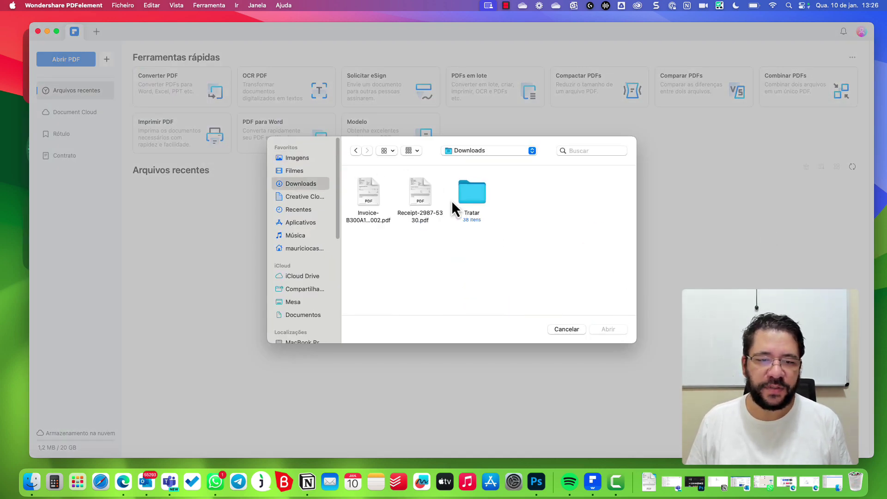
{"action": "left_click", "coordinate": [375, 219]}
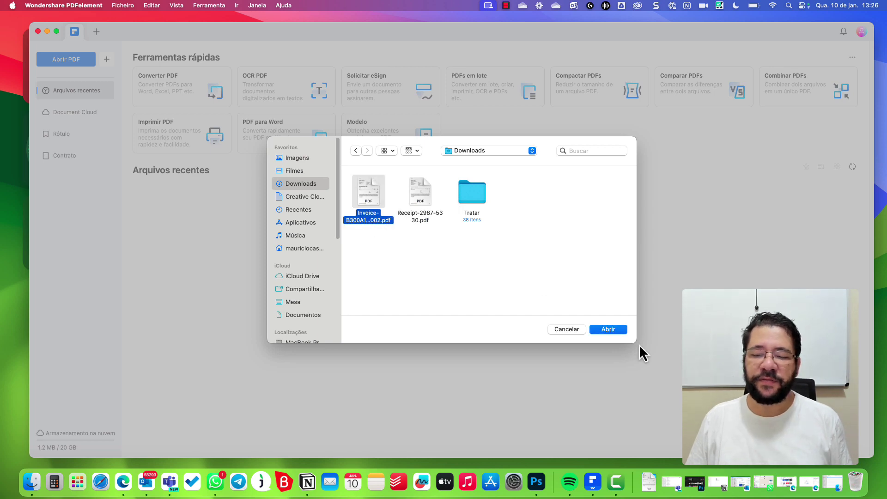
{"action": "left_click", "coordinate": [608, 329]}
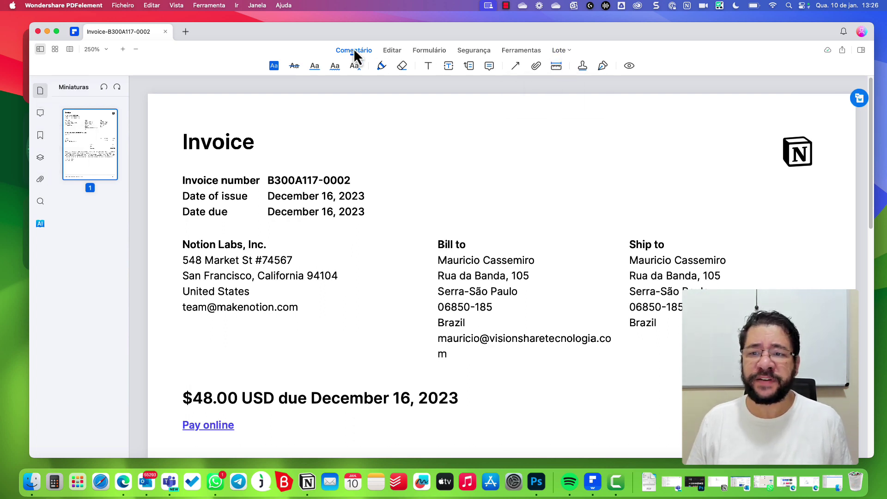
{"action": "left_click", "coordinate": [393, 52]}
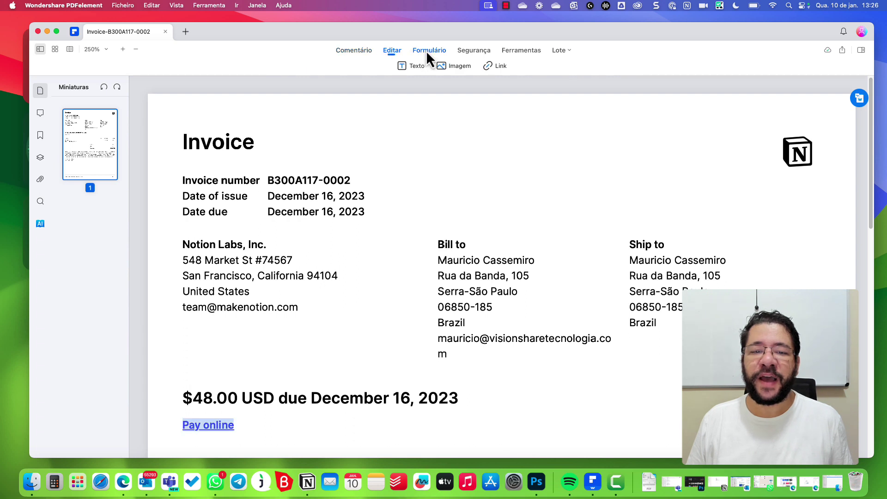
- Browse the form, security and general tools of the invoice PDF and open the batch tool Combinar PDFs
{"action": "left_click", "coordinate": [427, 50]}
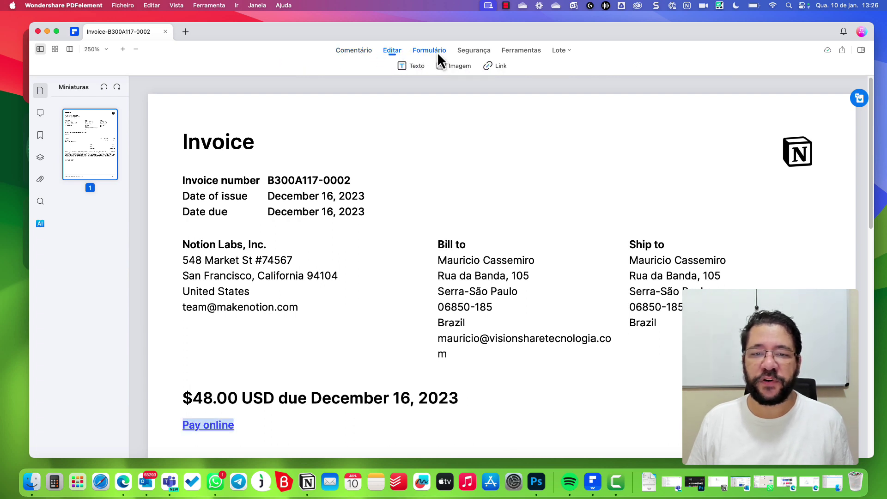
{"action": "left_click", "coordinate": [468, 53]}
{"action": "left_click", "coordinate": [521, 51]}
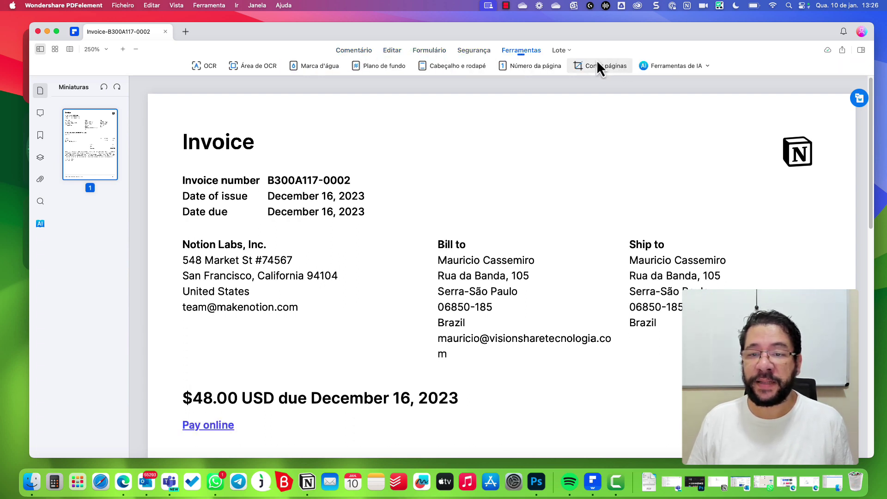
{"action": "left_click", "coordinate": [560, 50]}
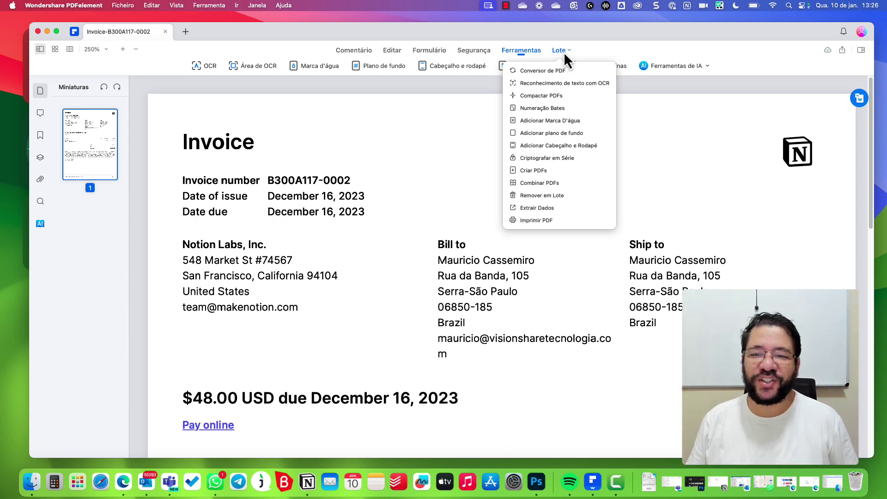
{"action": "left_click", "coordinate": [544, 185]}
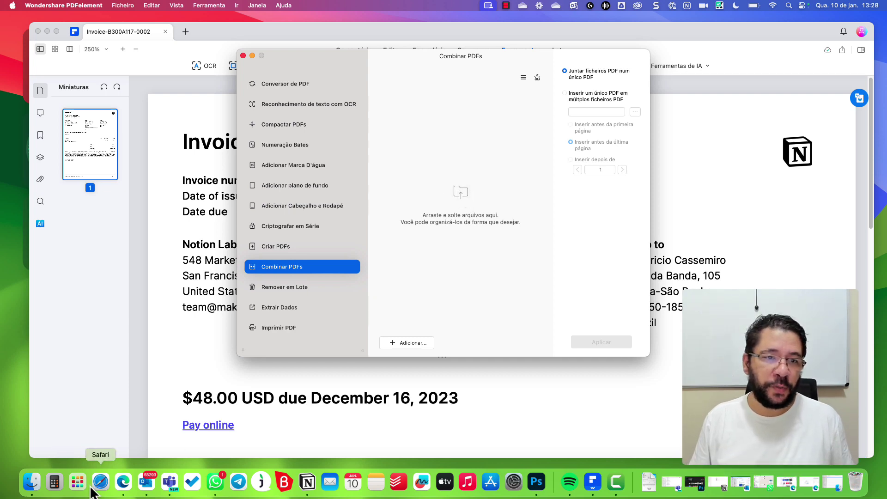
- Add the invoice and receipt PDFs from the Downloads folder window to the combine list and remove both again
{"action": "left_click", "coordinate": [31, 482]}
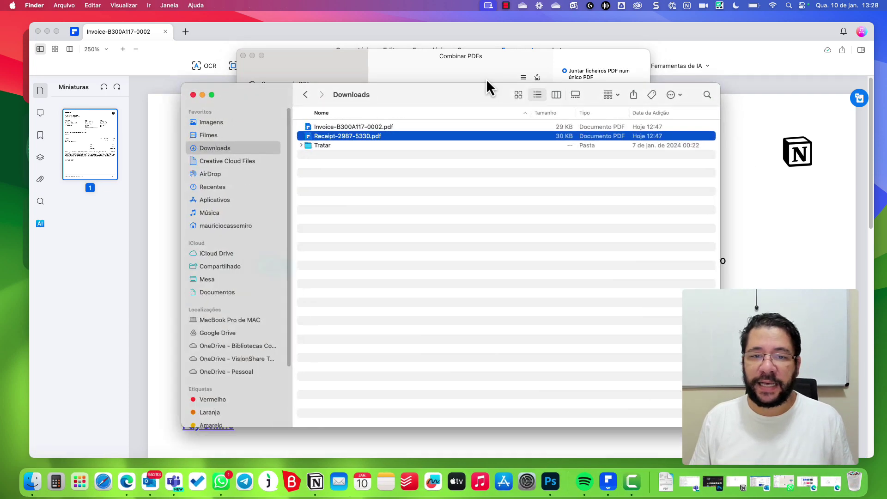
{"action": "left_click_drag", "start_coordinate": [506, 107], "coordinate": [783, 190]}
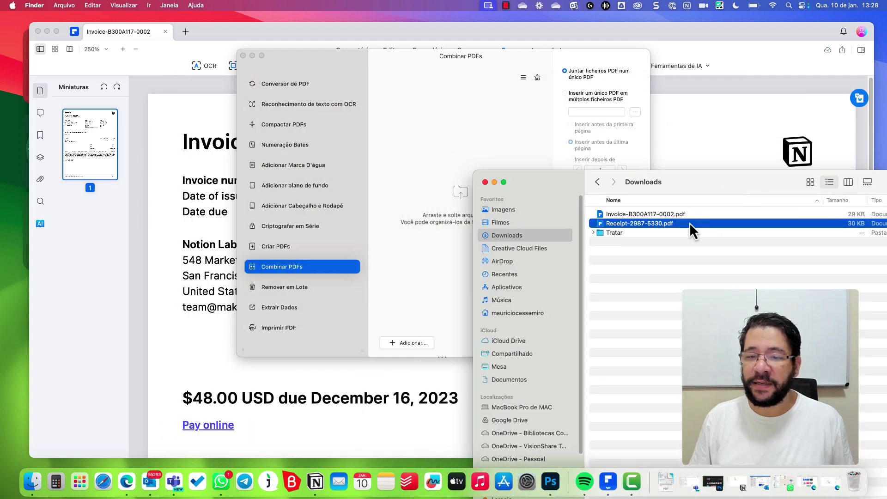
{"action": "left_click", "coordinate": [618, 215], "text": "shift"}
{"action": "left_click_drag", "start_coordinate": [622, 225], "coordinate": [442, 119]}
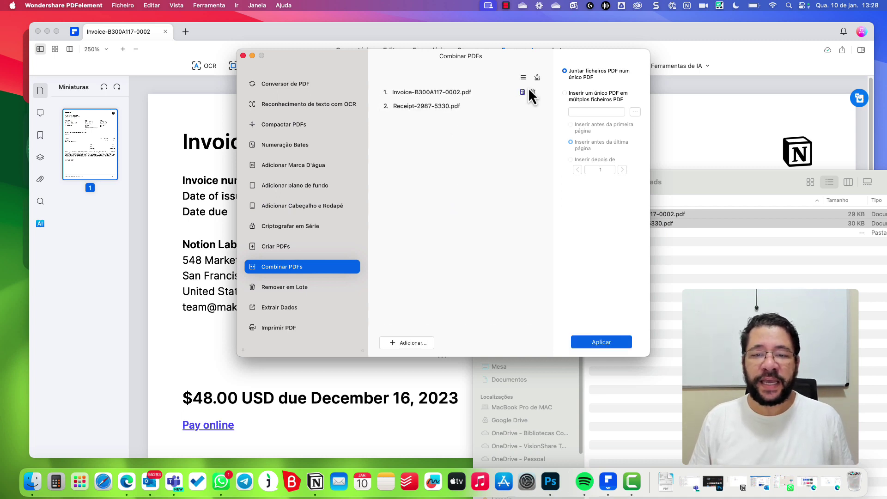
{"action": "left_click", "coordinate": [532, 92]}
{"action": "left_click", "coordinate": [531, 94]}
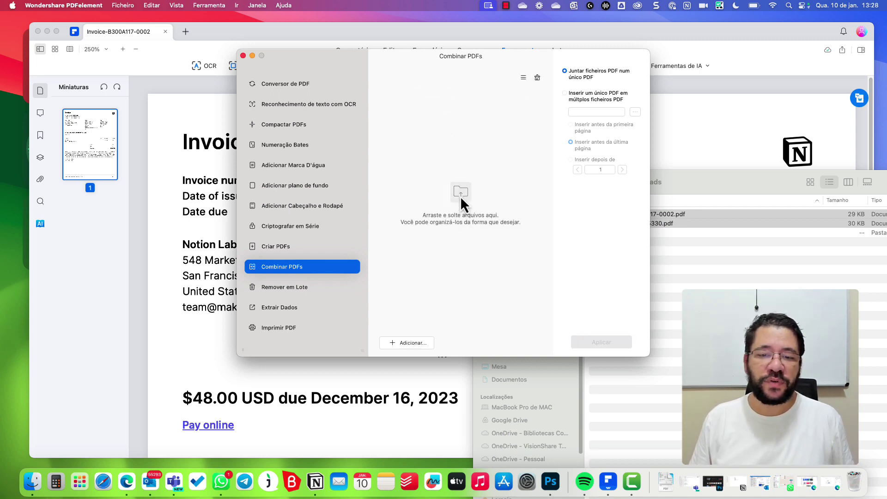
- Choose the invoice and receipt PDFs in the file chooser and combine them into a single PDF saved in Downloads
{"action": "left_click", "coordinate": [460, 195]}
{"action": "left_click_drag", "start_coordinate": [431, 235], "coordinate": [360, 139]}
{"action": "left_click", "coordinate": [598, 292]}
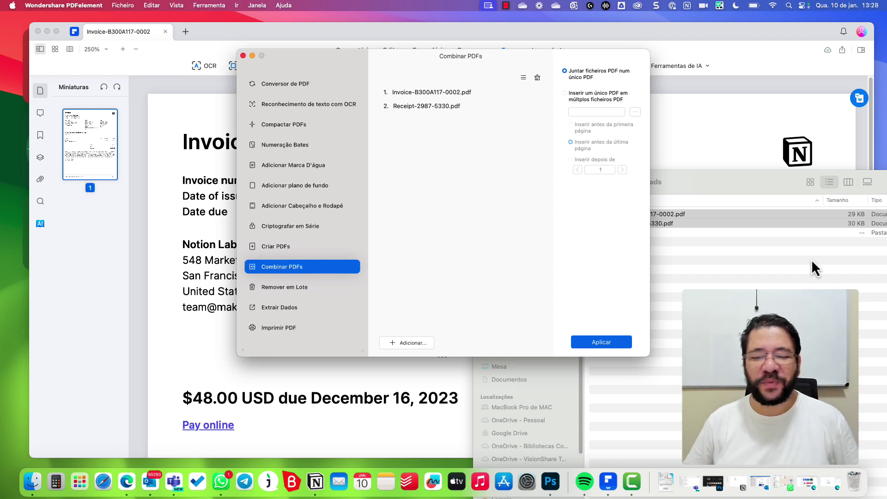
{"action": "left_click", "coordinate": [614, 345]}
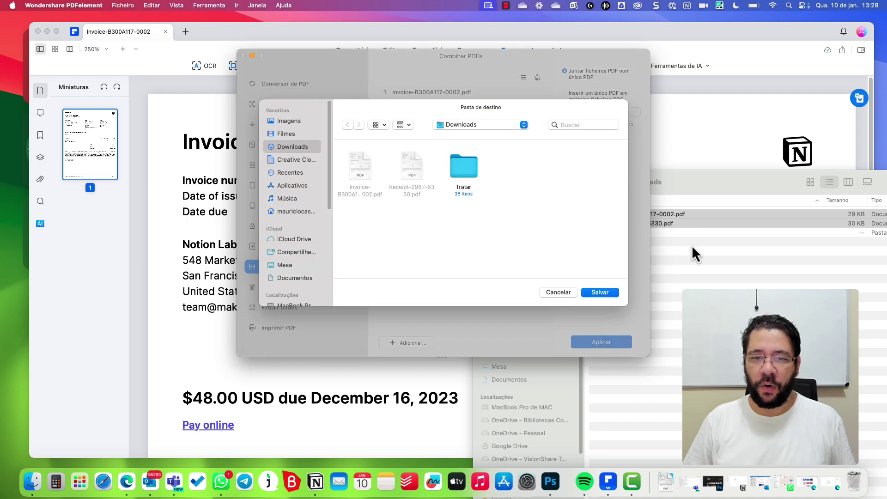
{"action": "left_click", "coordinate": [600, 292]}
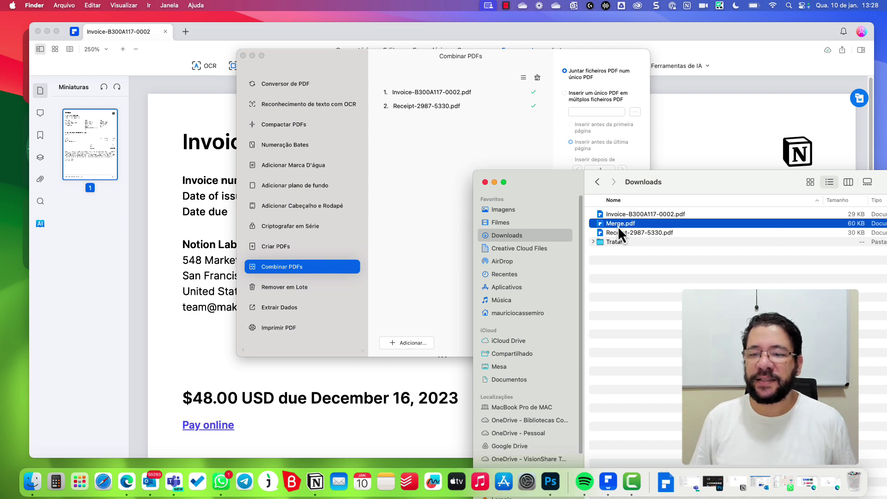
- Minimize the Downloads folder window and close both the Combinar PDFs window and the invoice document
{"action": "left_click_drag", "start_coordinate": [726, 186], "coordinate": [560, 123]}
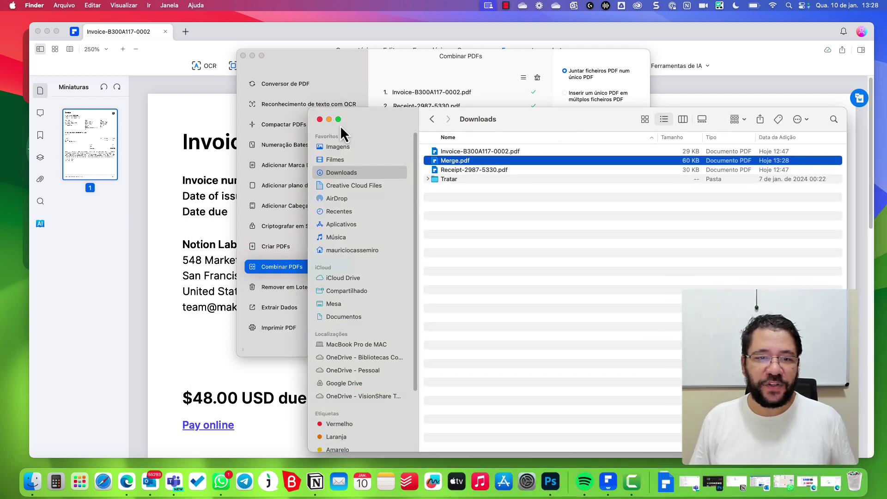
{"action": "left_click", "coordinate": [329, 119]}
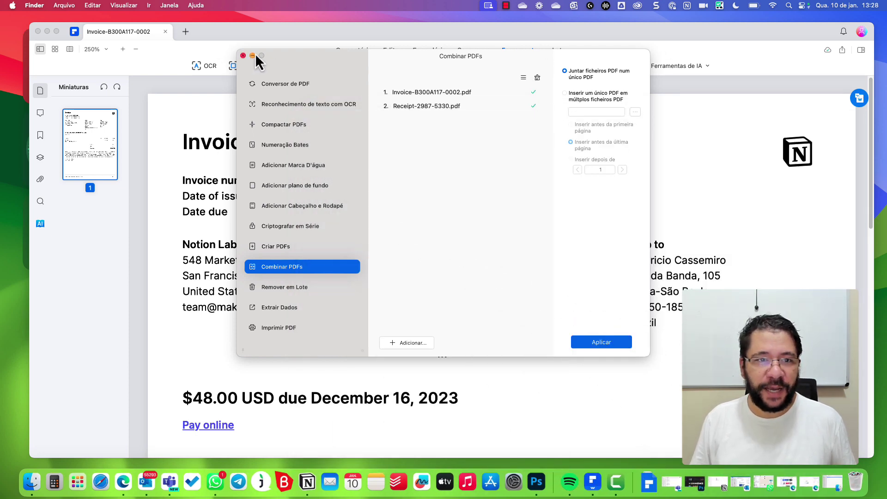
{"action": "left_click", "coordinate": [242, 56]}
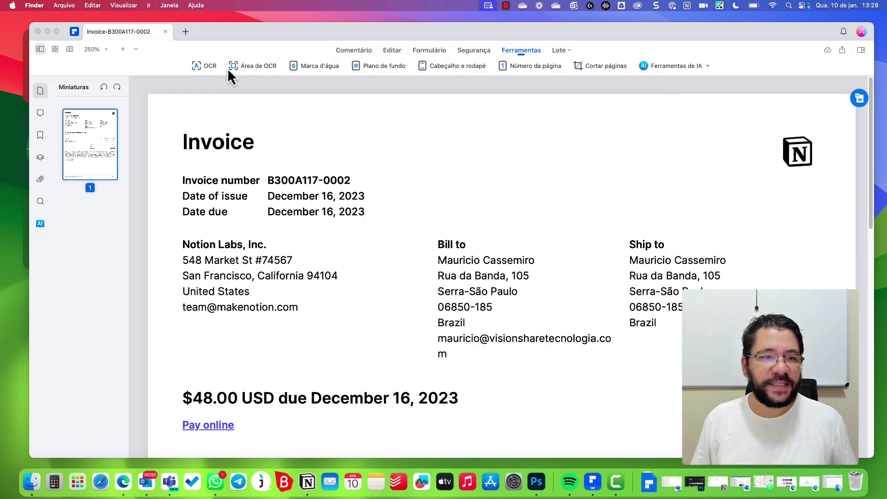
{"action": "left_click", "coordinate": [165, 32]}
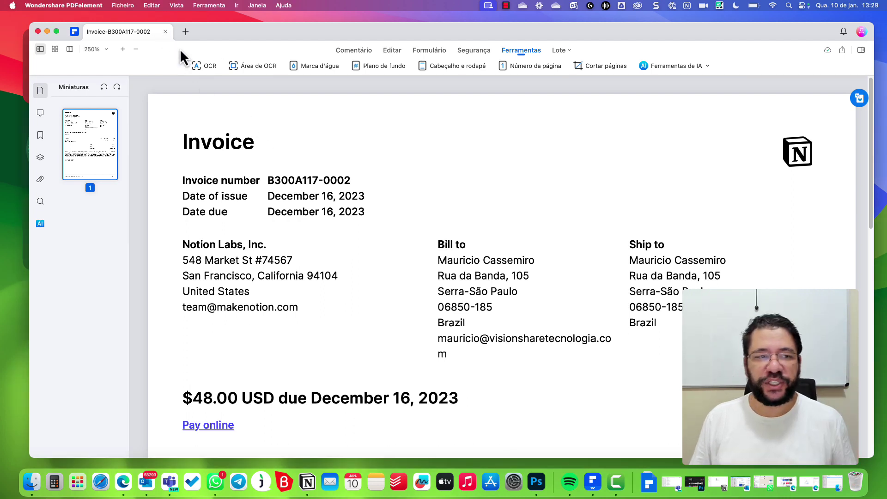
{"action": "left_click", "coordinate": [165, 31]}
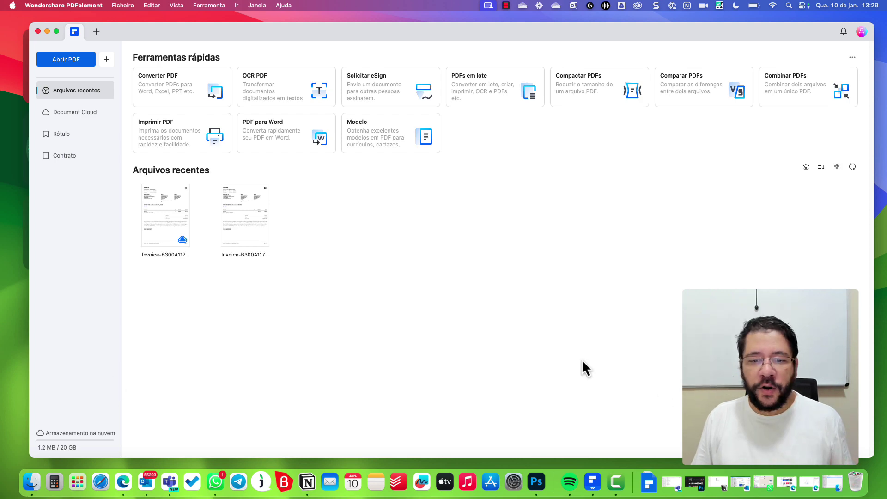
- Open Merge.pdf from the Downloads folder and look through its invoice and receipt pages
{"action": "left_click", "coordinate": [32, 482]}
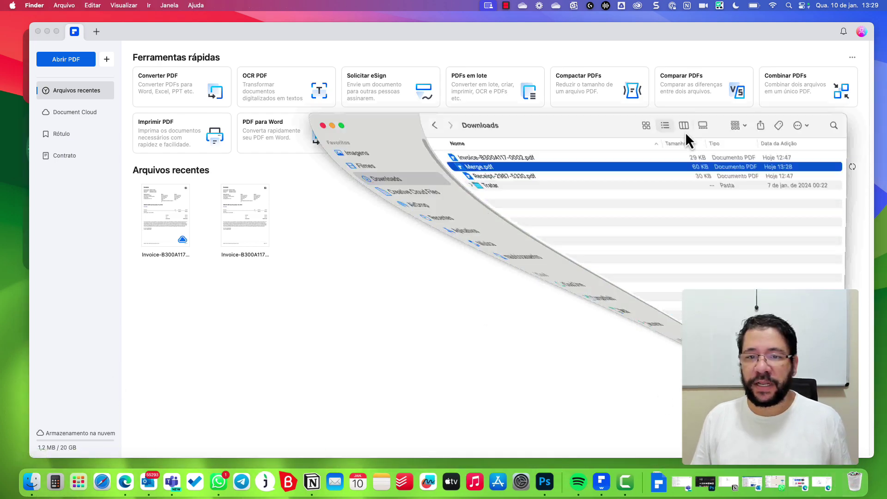
{"action": "double_click", "coordinate": [478, 162]}
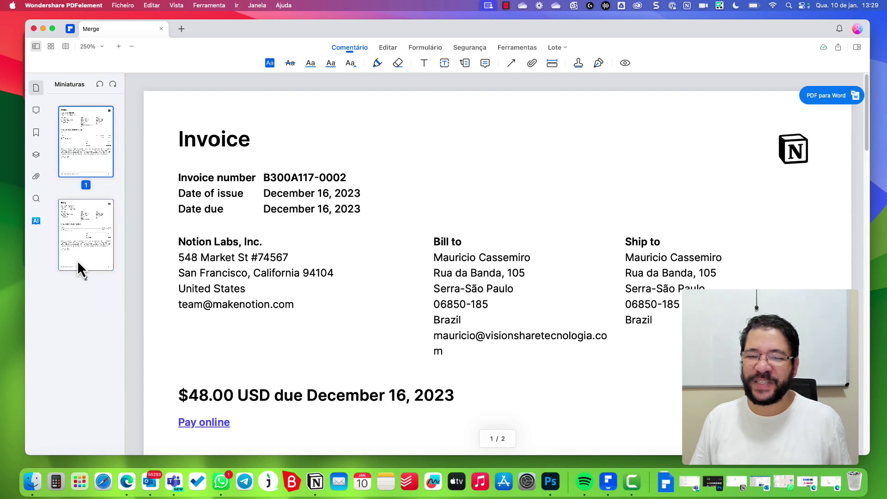
{"action": "left_click", "coordinate": [85, 242]}
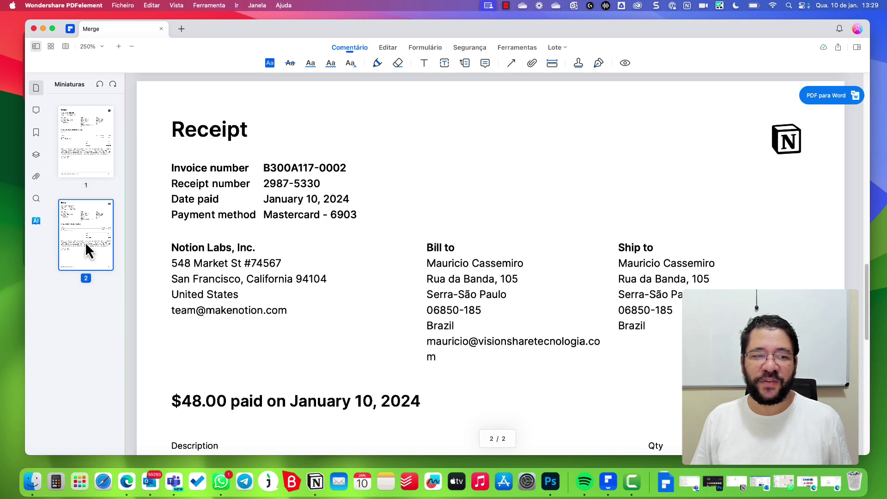
{"action": "left_click", "coordinate": [96, 128]}
{"action": "left_click", "coordinate": [98, 221]}
{"action": "left_click", "coordinate": [95, 139]}
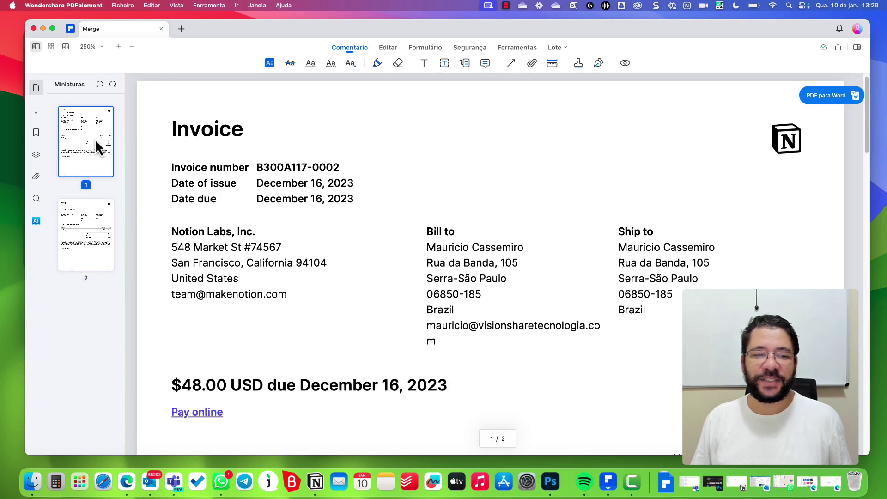
{"action": "left_click_drag", "start_coordinate": [867, 119], "coordinate": [860, 99]}
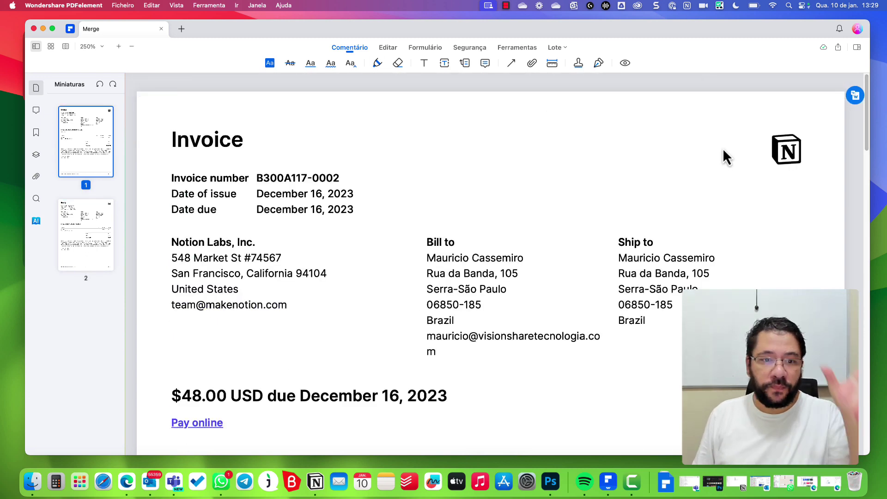
{"action": "left_click", "coordinate": [565, 48]}
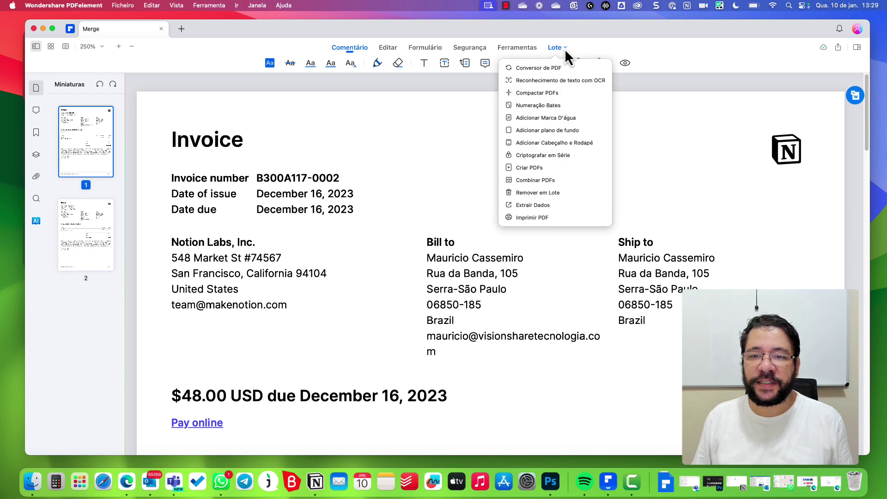
{"action": "left_click", "coordinate": [522, 244]}
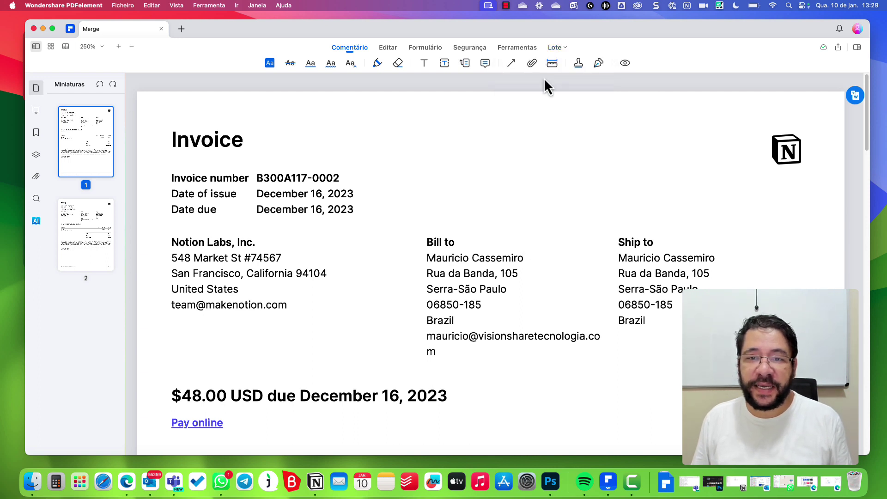
{"action": "left_click", "coordinate": [559, 48]}
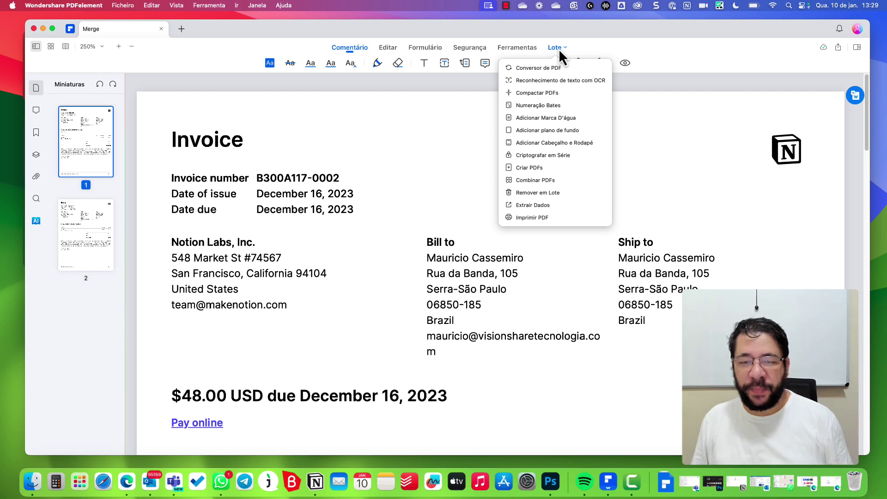
{"action": "left_click", "coordinate": [560, 48]}
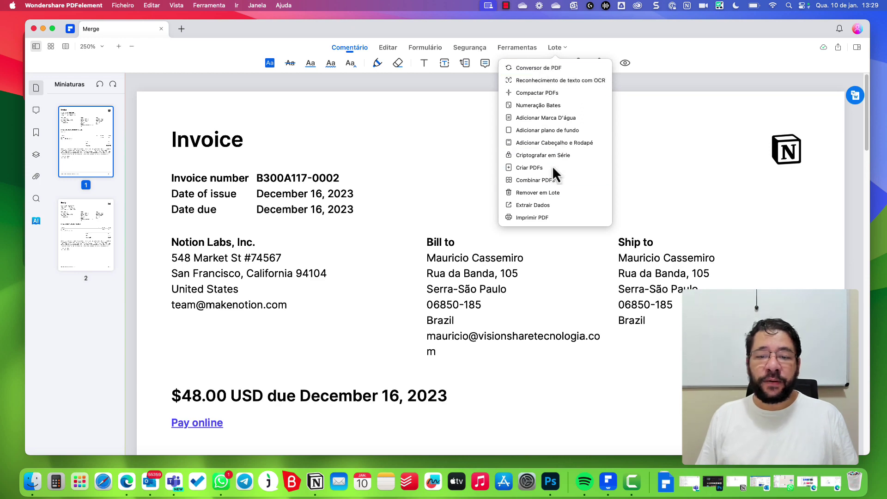
{"action": "left_click", "coordinate": [630, 200]}
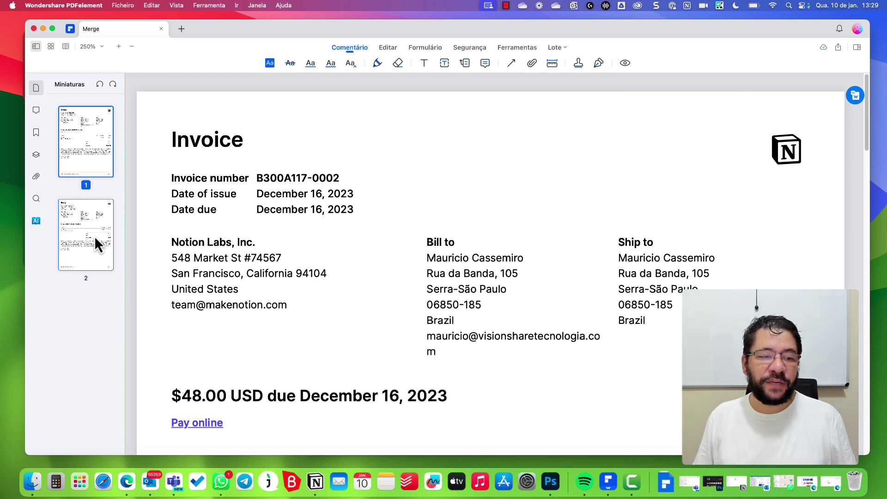
- Move the receipt page ahead of the invoice in Merge.pdf, check the order and move the invoice back to first
{"action": "left_click_drag", "start_coordinate": [95, 236], "coordinate": [90, 116]}
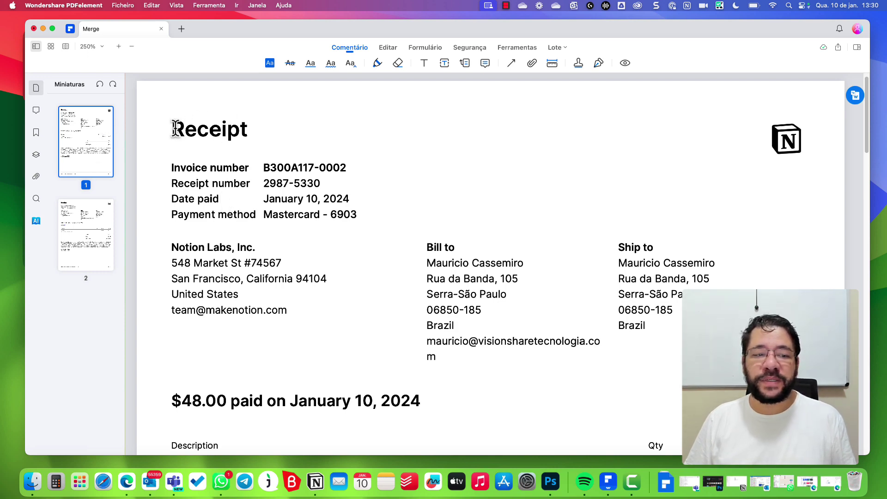
{"action": "left_click_drag", "start_coordinate": [173, 126], "coordinate": [269, 131]}
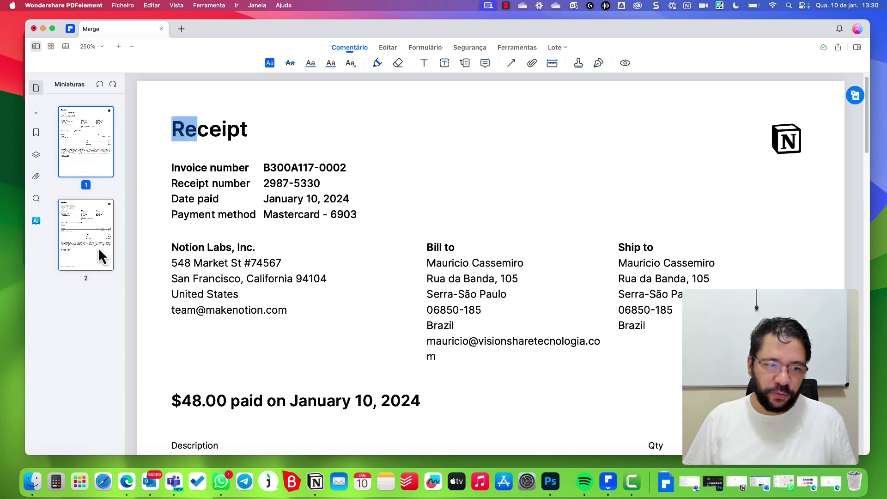
{"action": "left_click", "coordinate": [92, 233]}
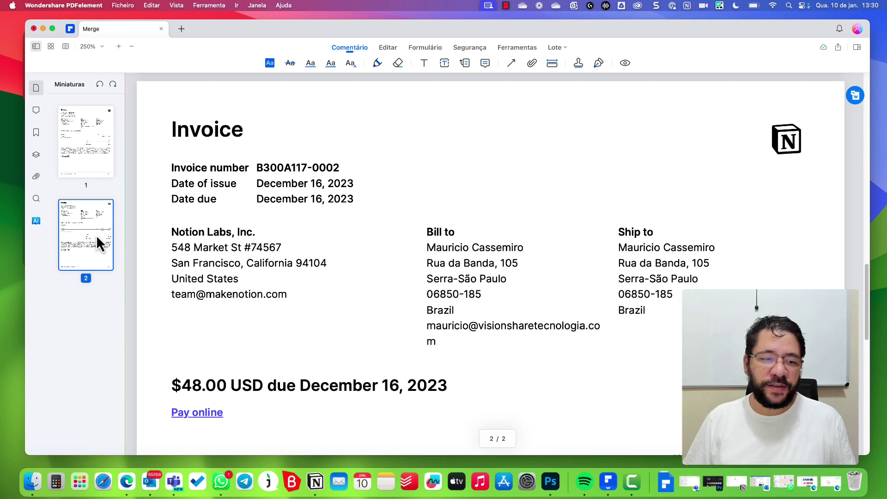
{"action": "left_click_drag", "start_coordinate": [97, 236], "coordinate": [85, 125]}
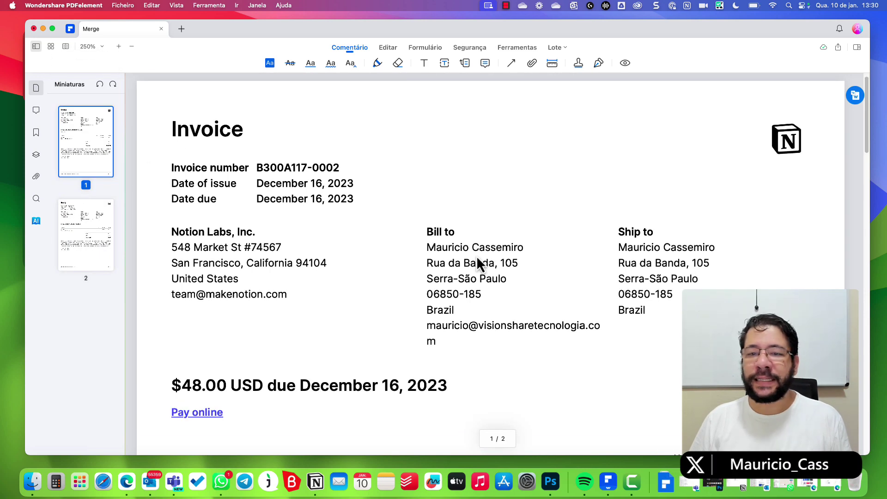
- Close Merge.pdf with its changes saved, and minimize the PDFelement and Downloads folder windows
{"action": "left_click", "coordinate": [162, 29]}
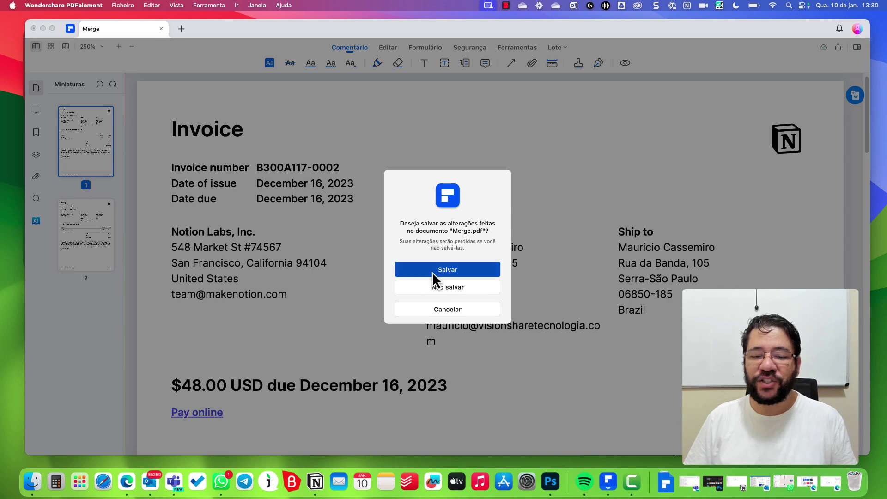
{"action": "left_click", "coordinate": [471, 267]}
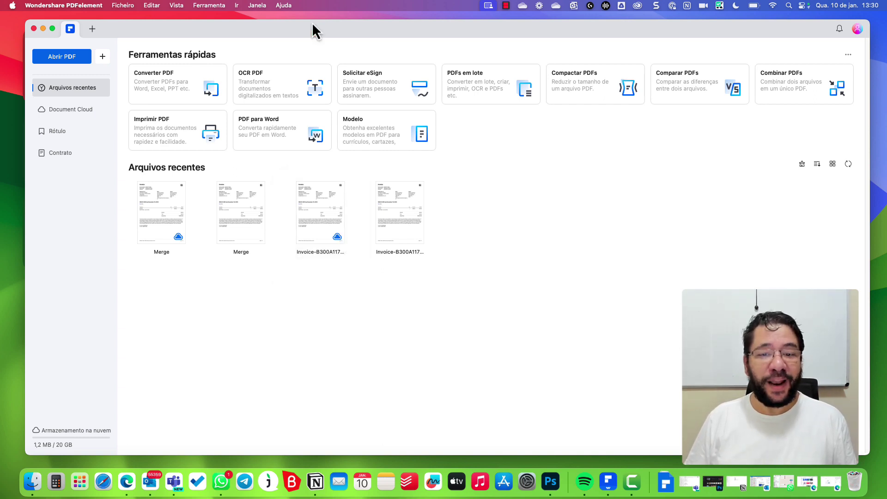
{"action": "left_click", "coordinate": [42, 28]}
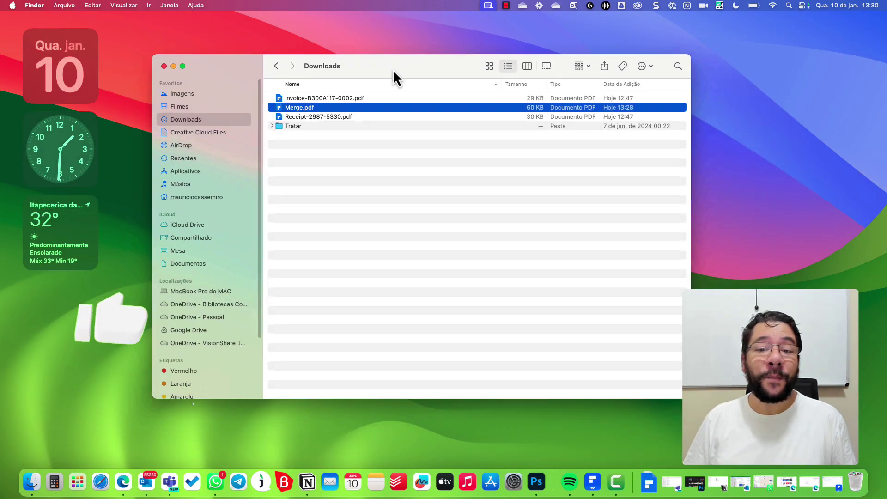
{"action": "left_click_drag", "start_coordinate": [393, 78], "coordinate": [434, 85]}
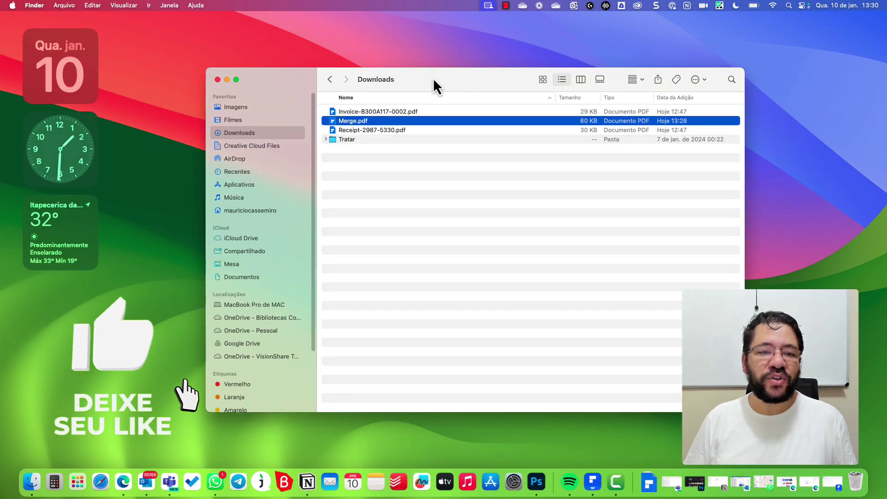
{"action": "left_click", "coordinate": [224, 80]}
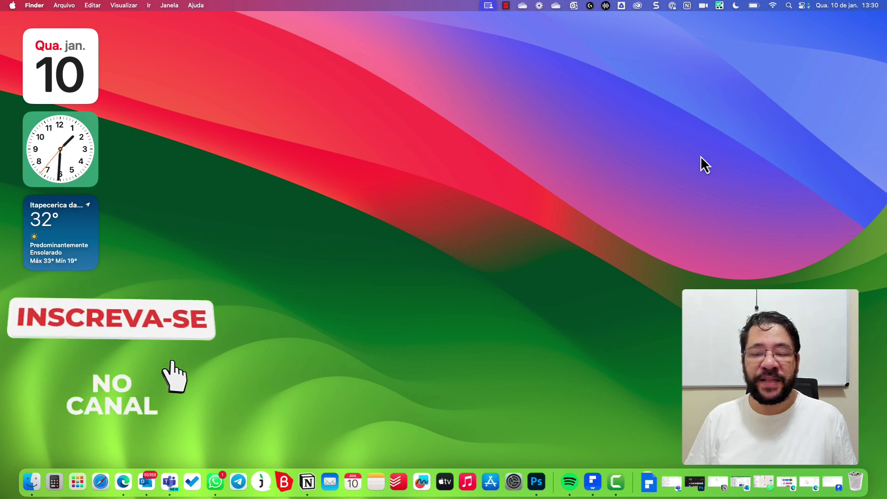